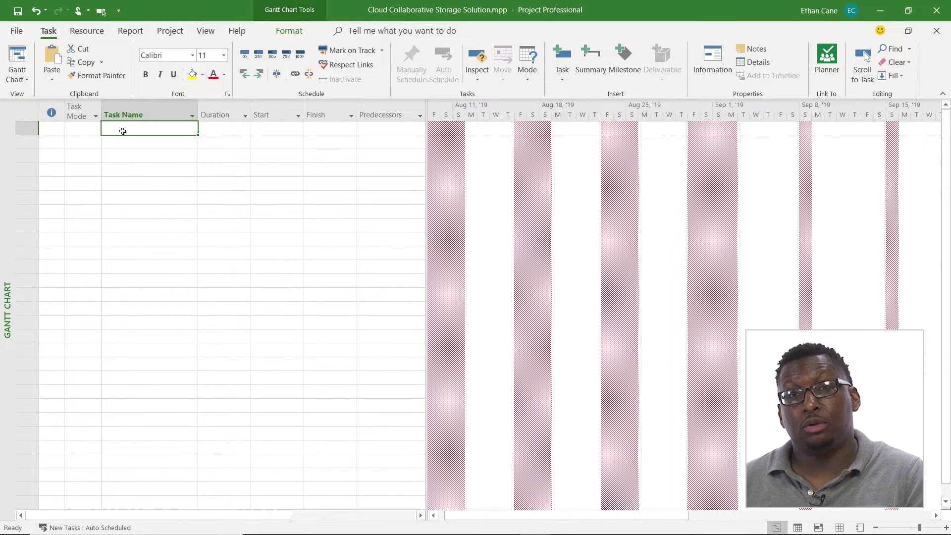
- Enter 'Feasibility Study' as task 1, auto-scheduled on Mon 8/19/19
text(Feas)
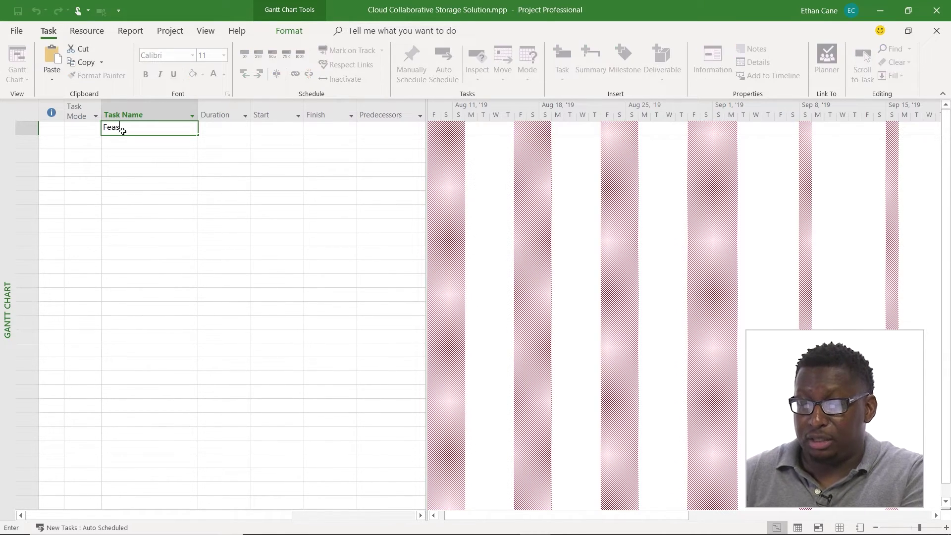
text(ibility)
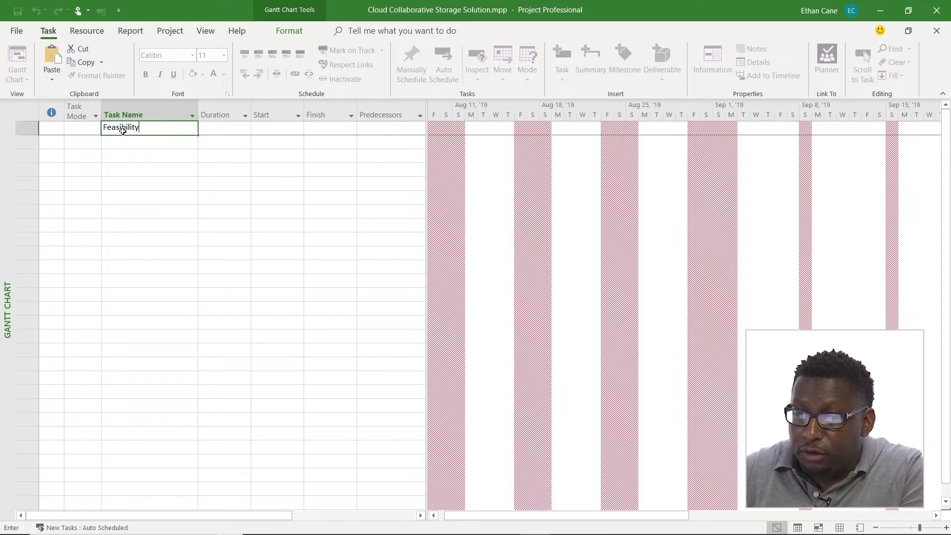
text( Study)
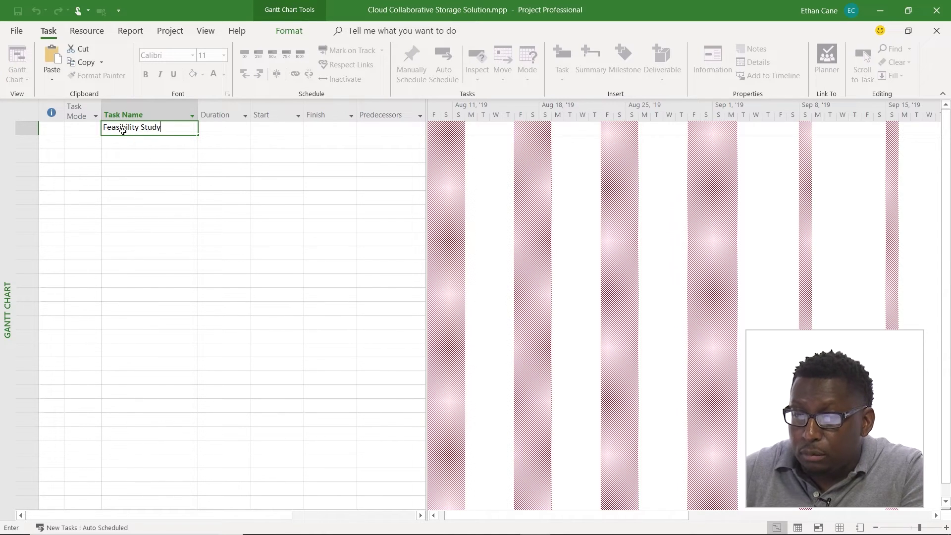
key(Return)
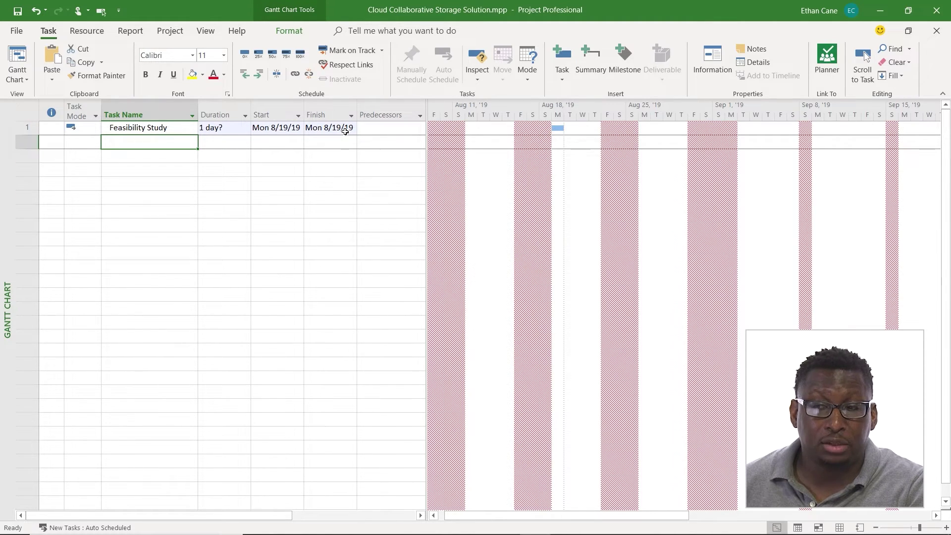
- Try durations 7, 1wk and 7 wk on Feasibility Study, settling on 7 days
click(223, 128)
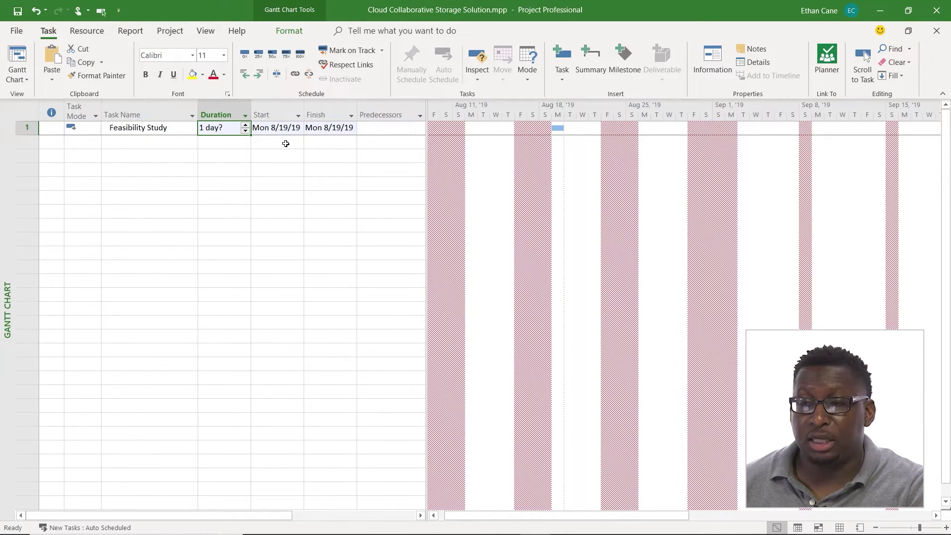
text(7)
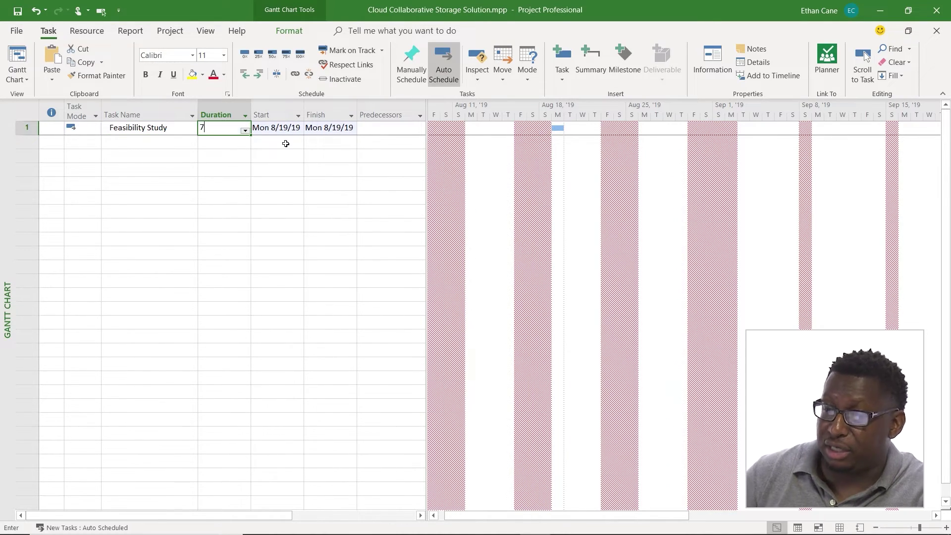
key(Return)
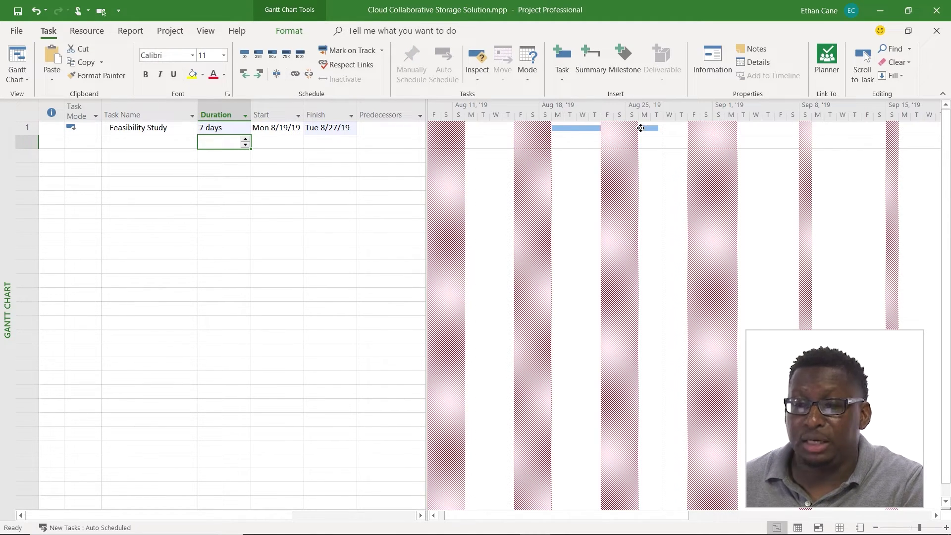
click(218, 129)
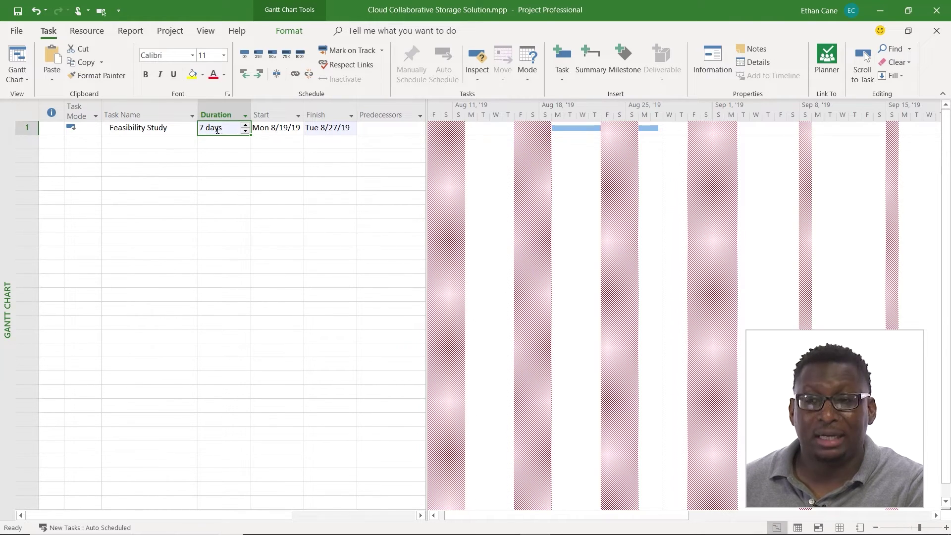
text(1wk)
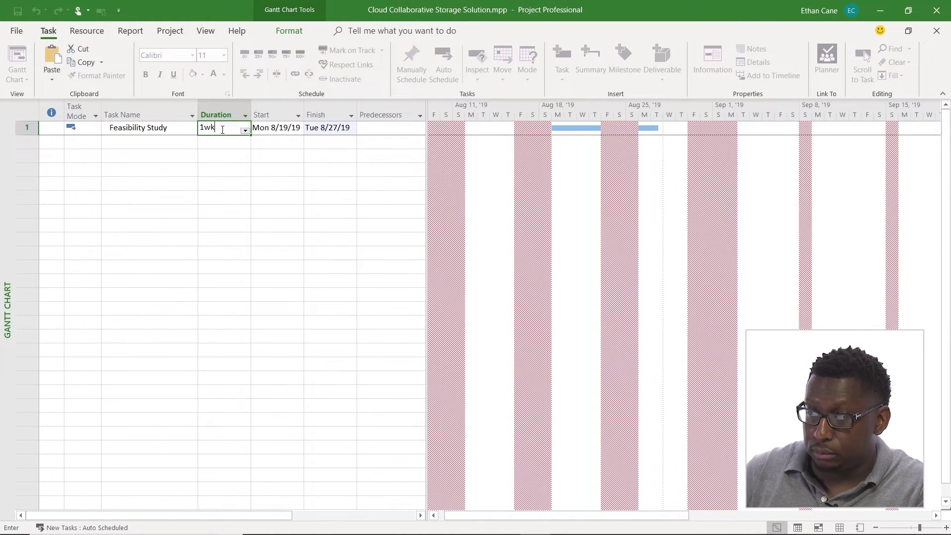
key(Return)
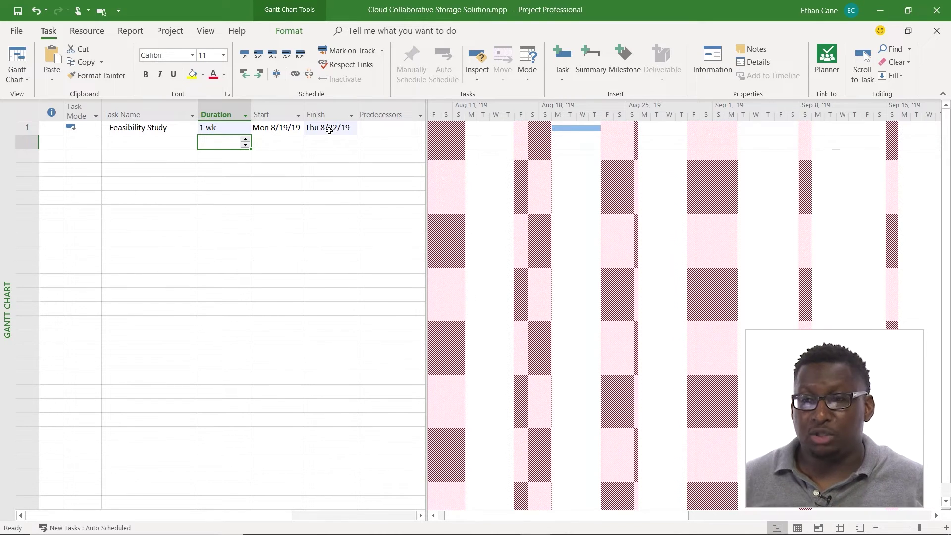
click(219, 127)
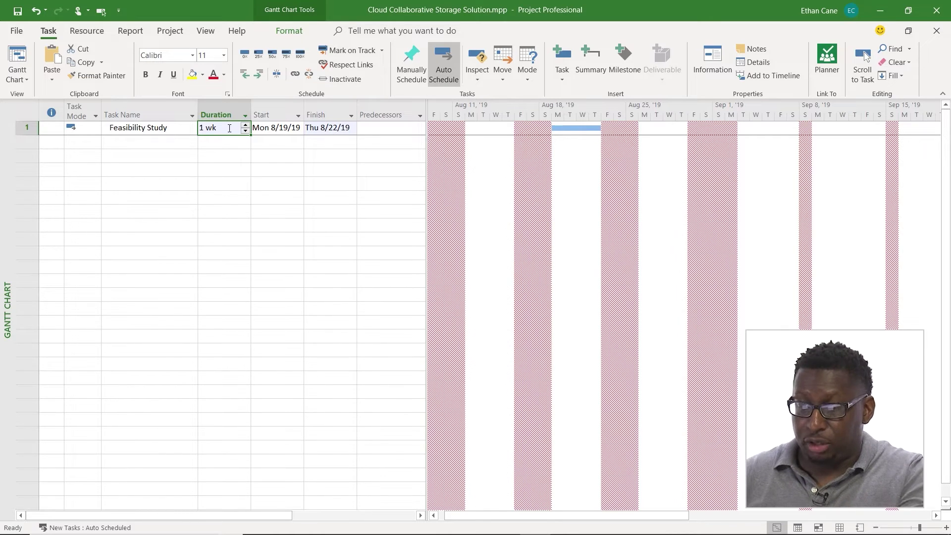
text(7 wk)
key(Return)
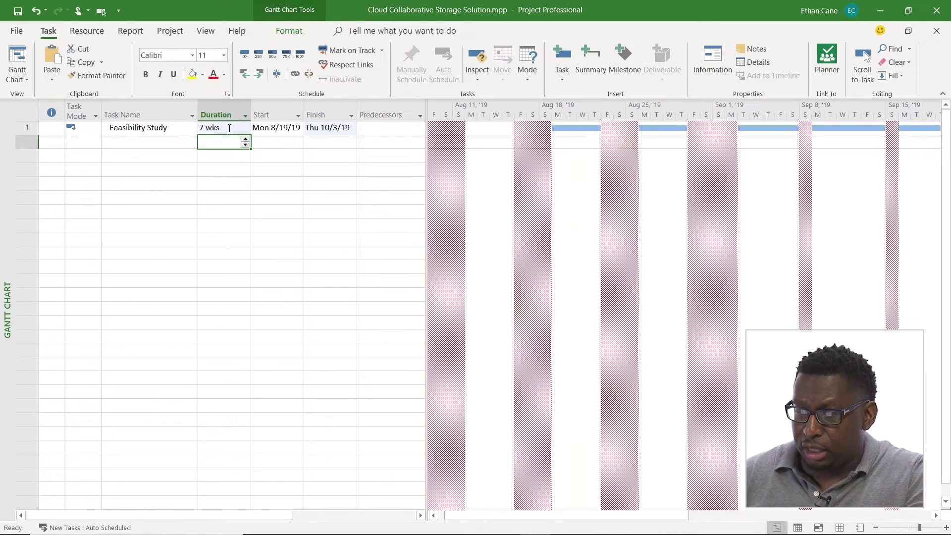
click(230, 128)
text(7d)
key(Return)
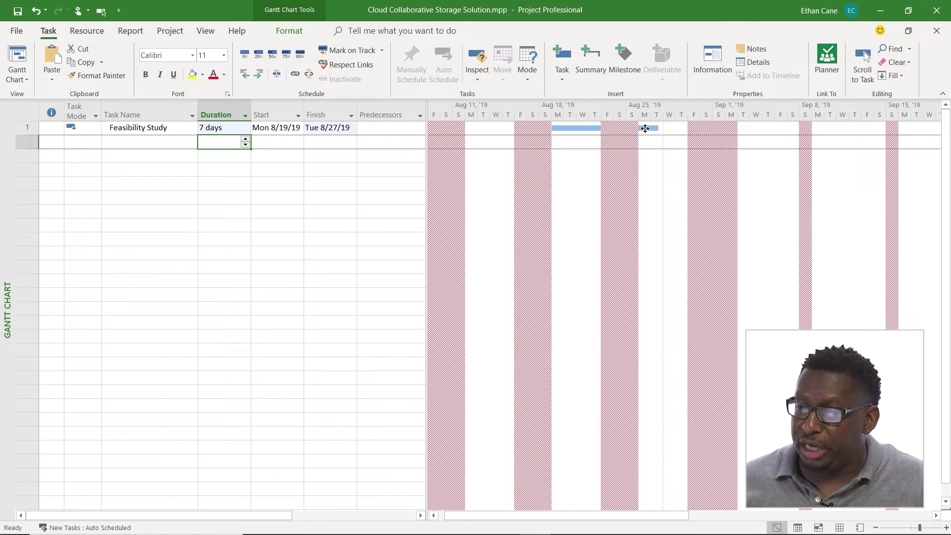
- Try durations 7ed, 1wk and 1ewk, then set Feasibility Study to 1 wk
click(231, 129)
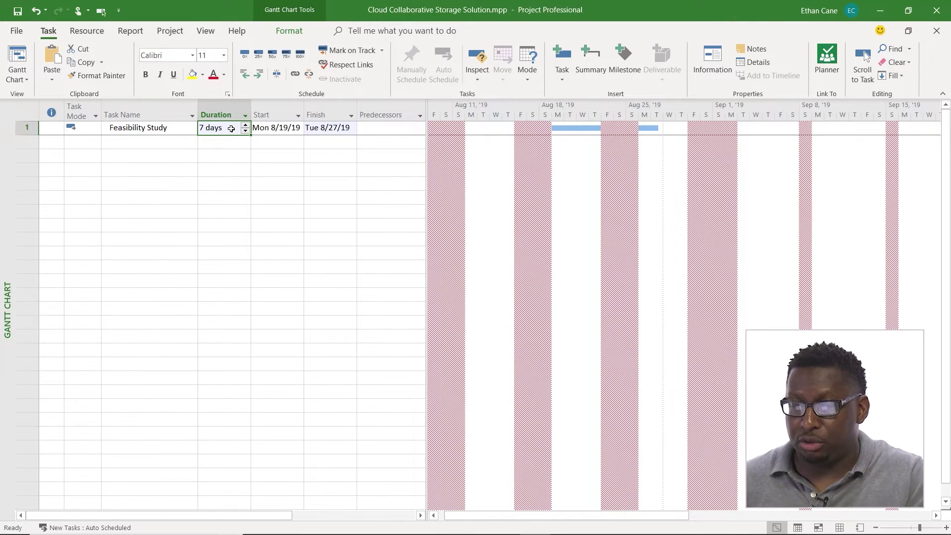
text(7ed)
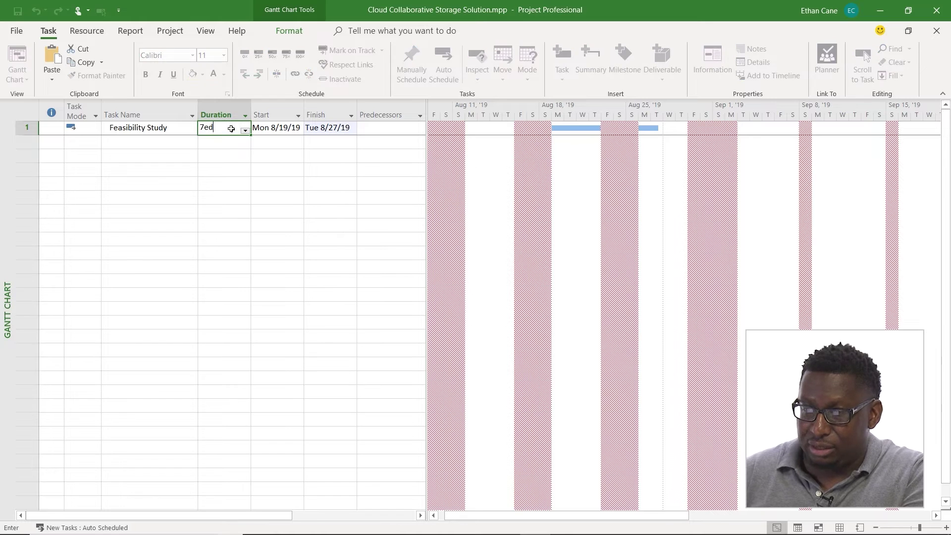
key(Return)
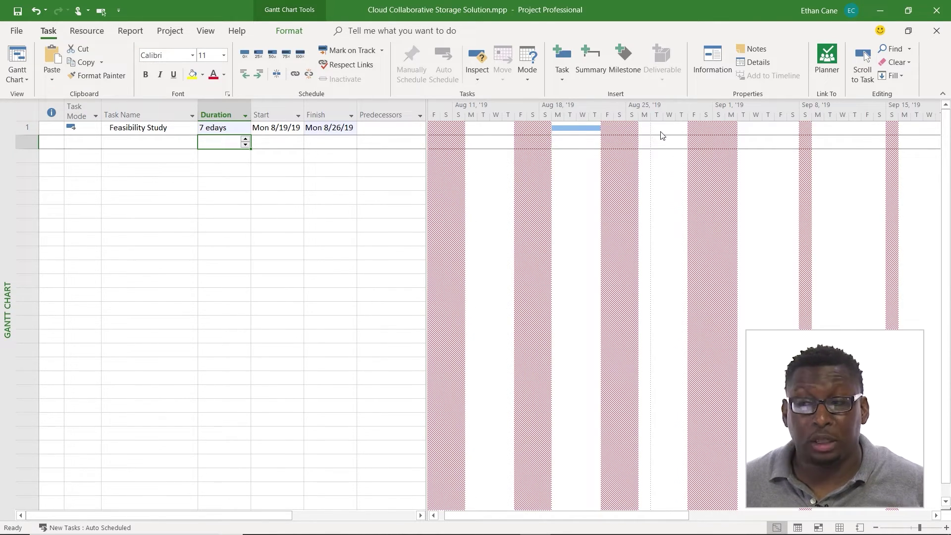
click(227, 128)
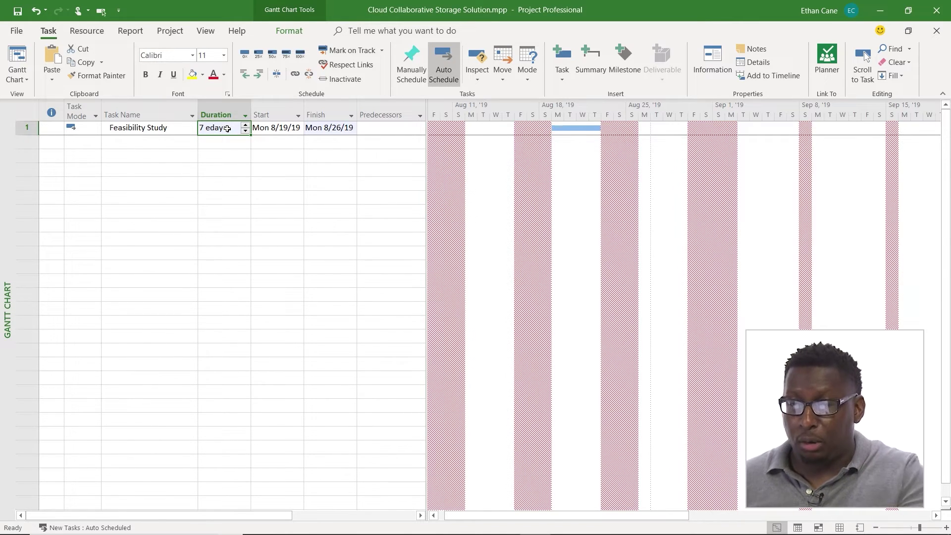
text(1wk)
key(Return)
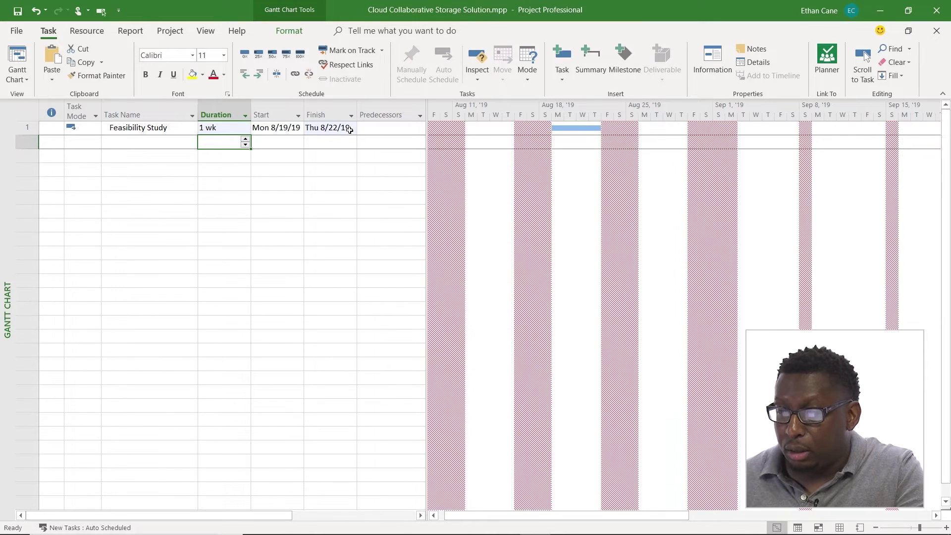
click(221, 129)
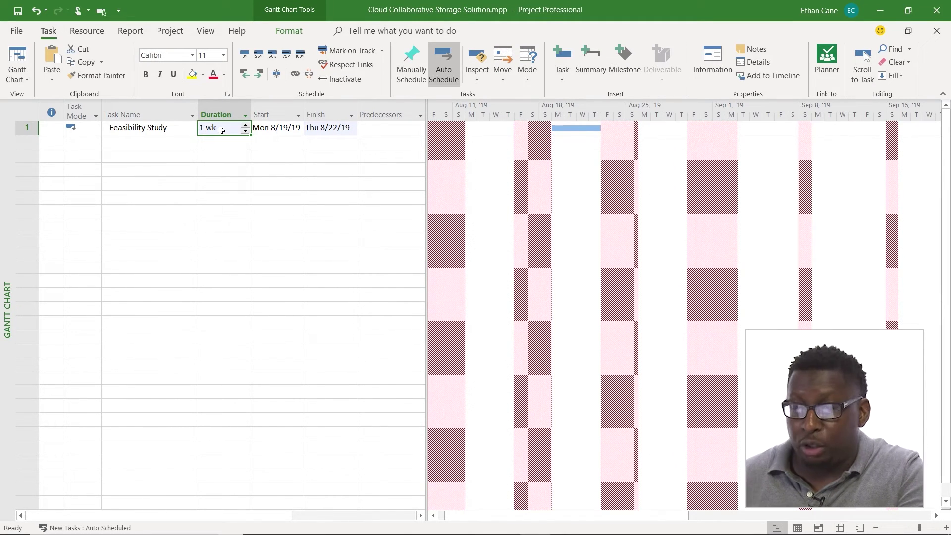
text(1ewk)
key(Return)
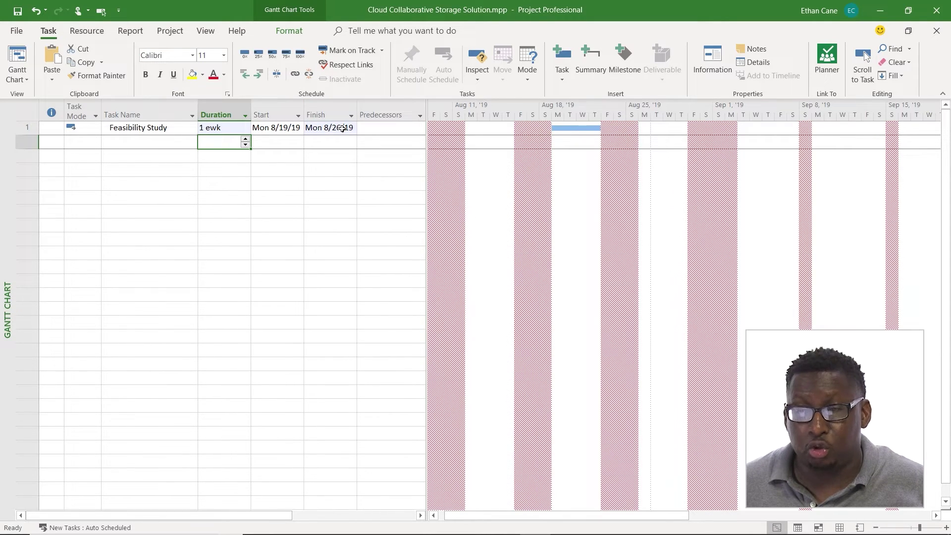
click(226, 130)
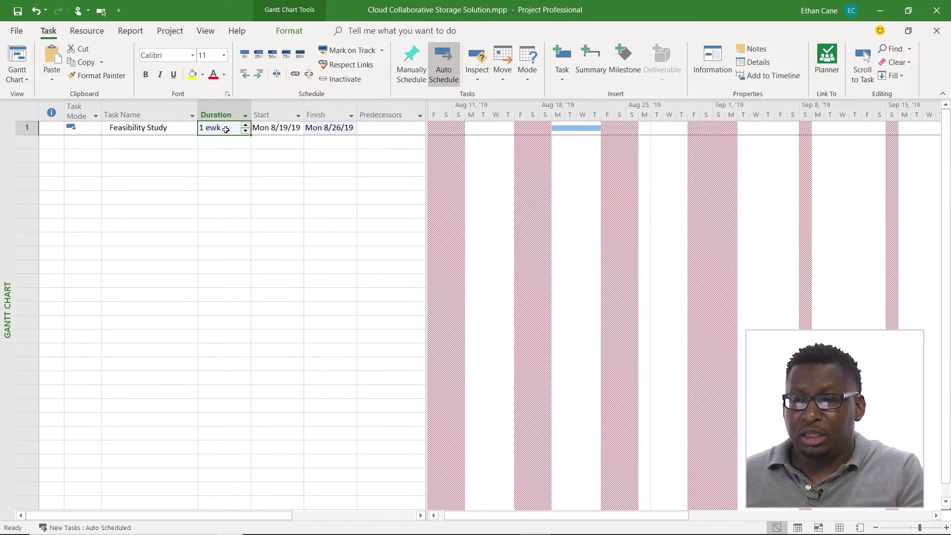
text(1 wk)
key(Return)
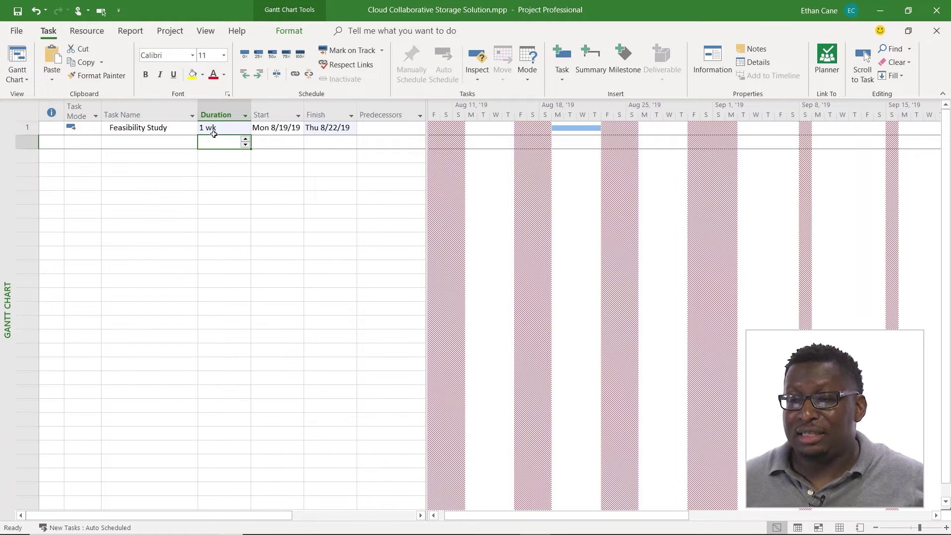
click(174, 144)
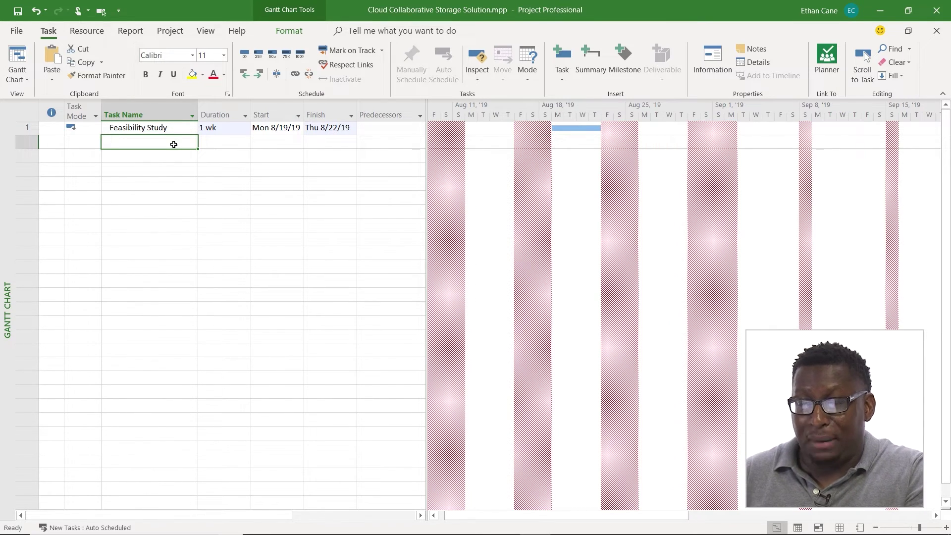
text(Pro)
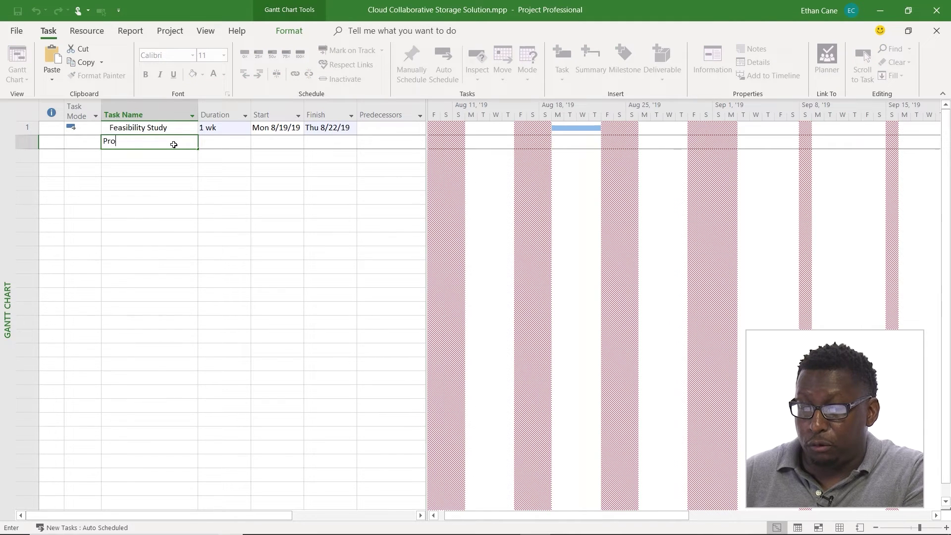
text(ject Approv)
- Finish naming row 2 'Project Approval' and give it 0 duration as a milestone
key(BackSpace)
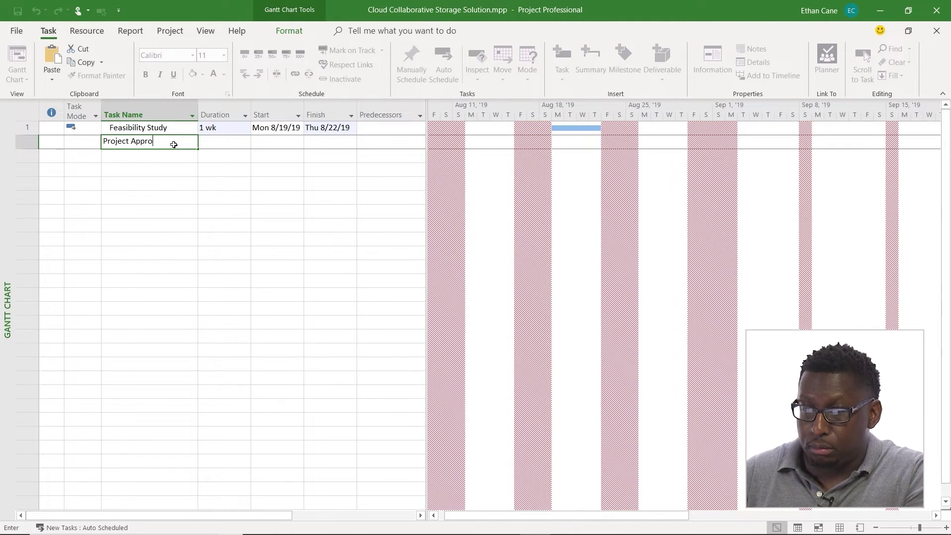
text(val)
key(Tab)
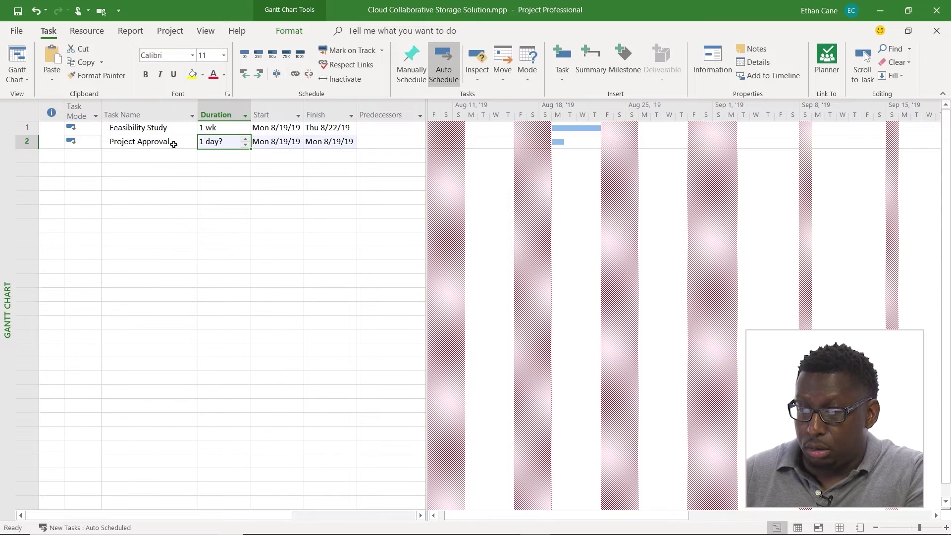
text(0)
key(Return)
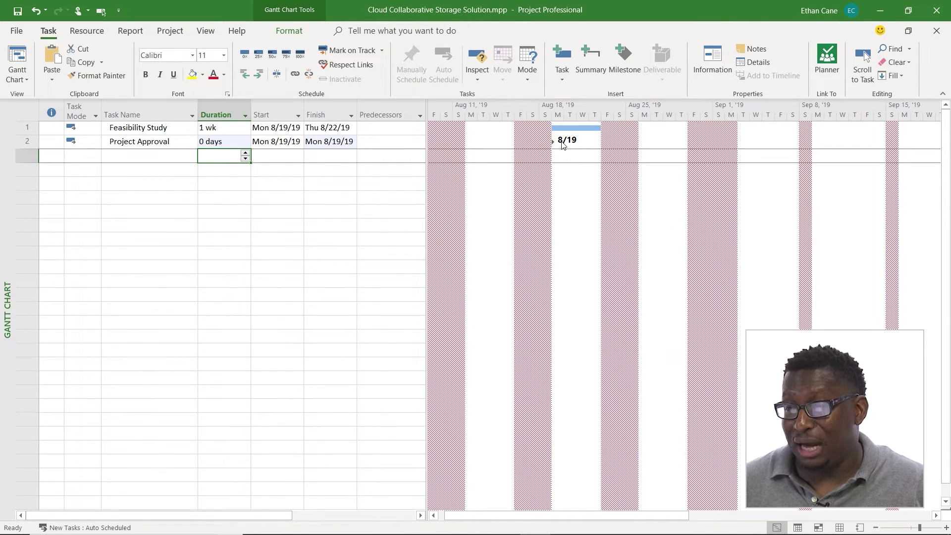
- Insert a new milestone into the empty row 3 from the Task tab
click(151, 153)
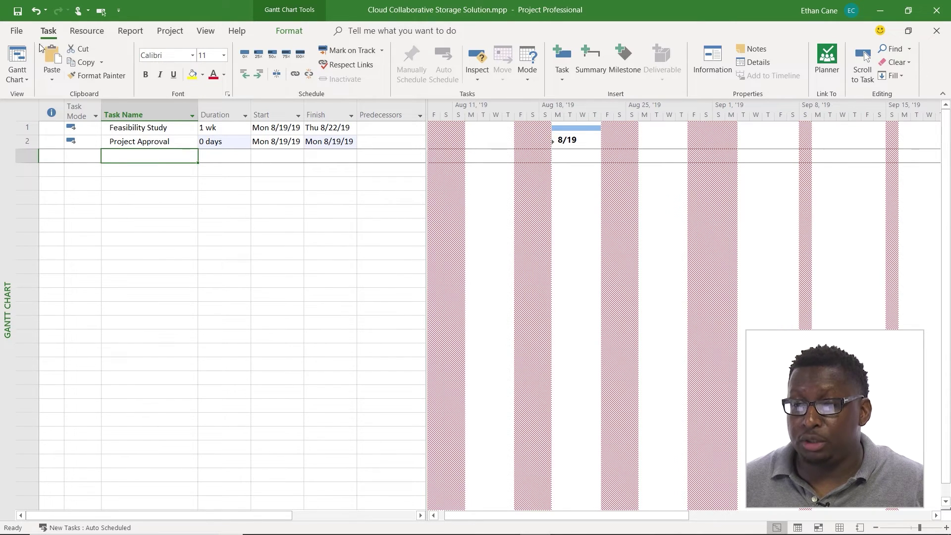
click(565, 81)
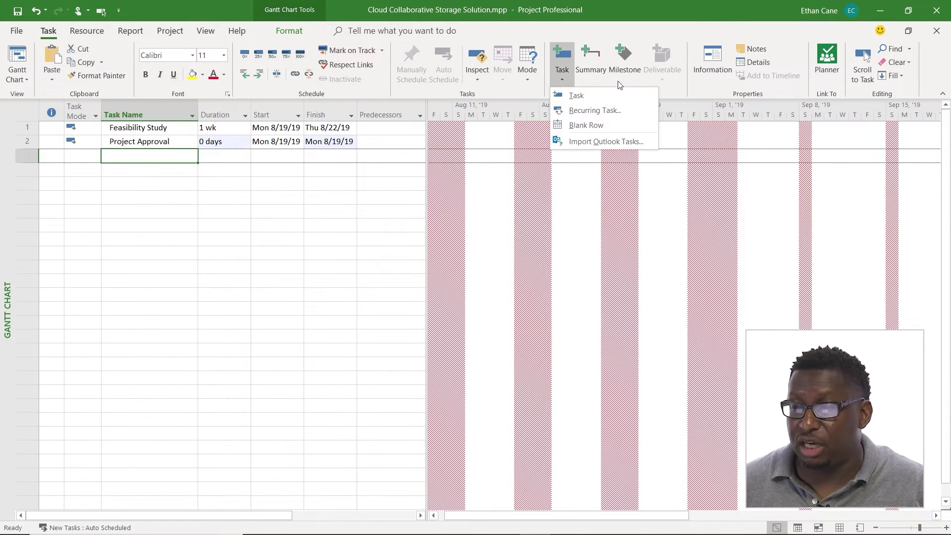
key(Escape)
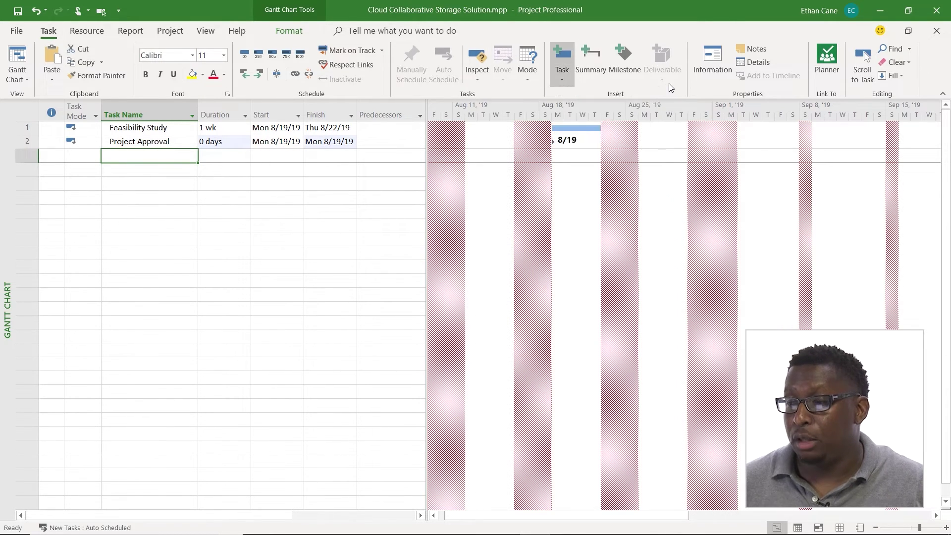
click(622, 65)
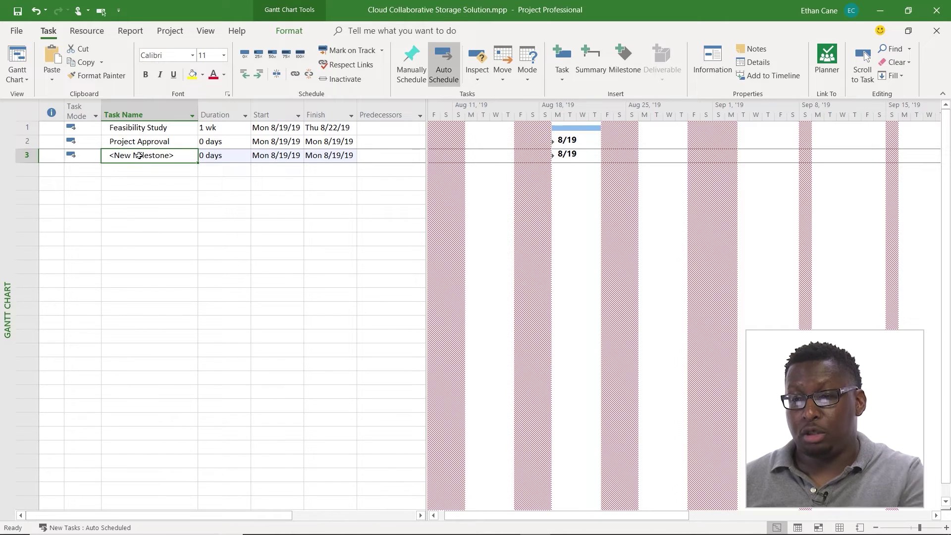
- Rename the new milestone to 'Project Start'
click(139, 155)
text(Project)
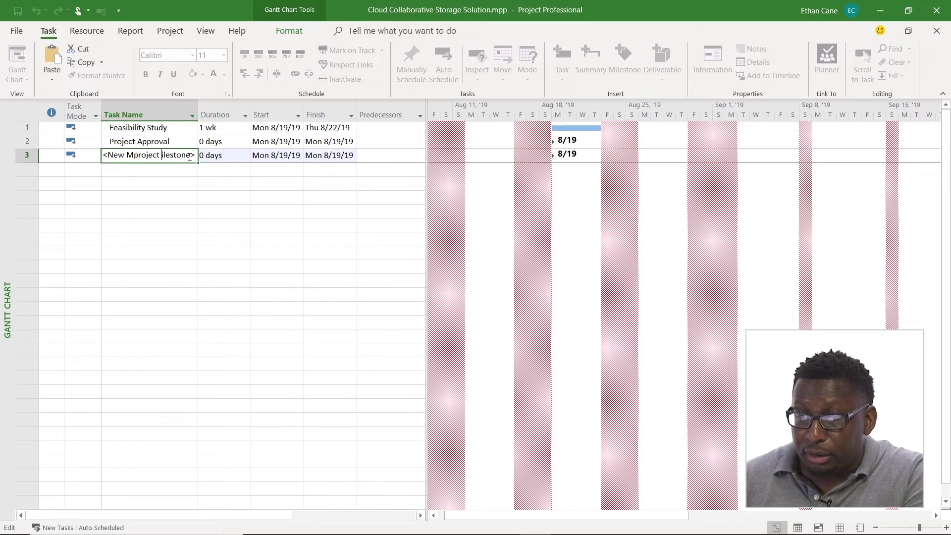
key(BackSpace)
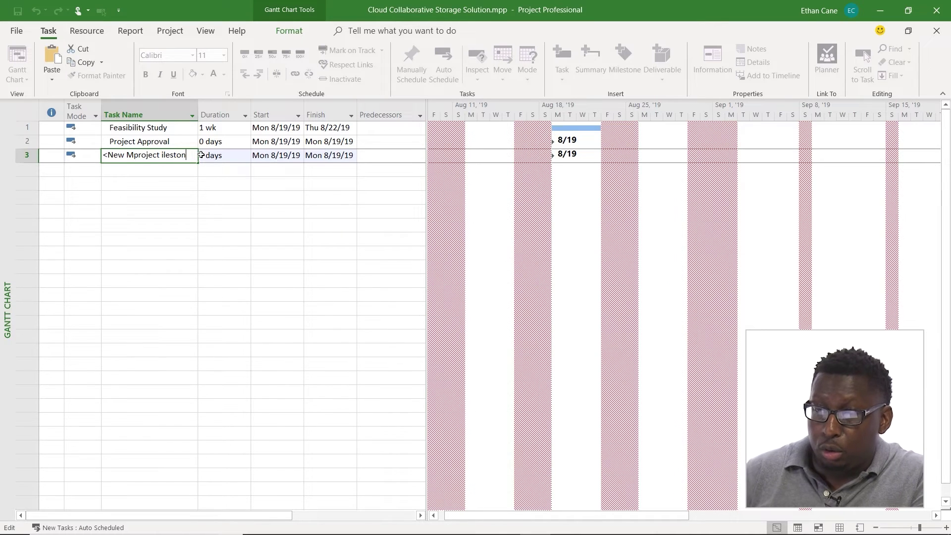
key(BackSpace)
key(BackSpace)
key(BackSpace)
key(BackSpace)
key(BackSpace)
key(BackSpace)
key(BackSpace)
key(BackSpace)
key(BackSpace)
key(BackSpace)
key(BackSpace)
key(BackSpace)
key(BackSpace)
key(BackSpace)
key(BackSpace)
key(BackSpace)
key(BackSpace)
key(BackSpace)
key(BackSpace)
key(BackSpace)
text(Proecj)
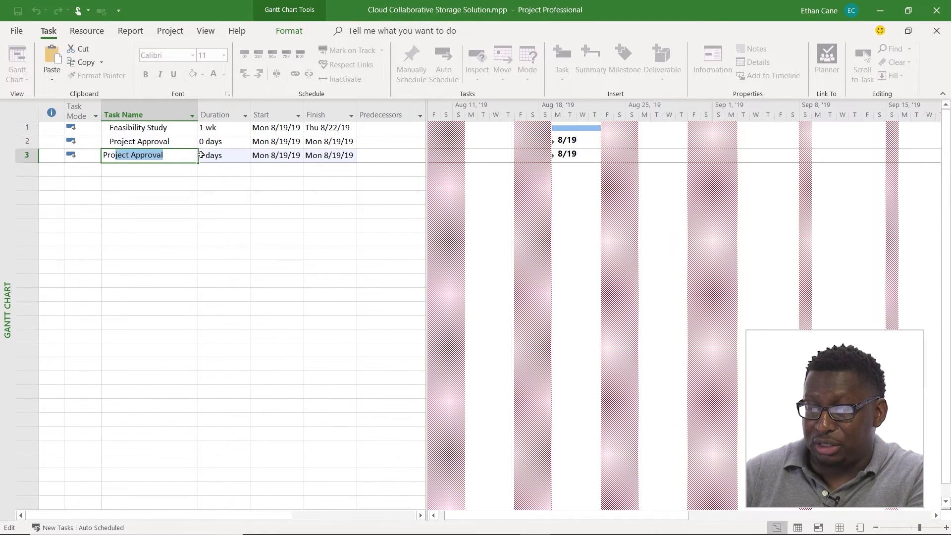
text(ject Start)
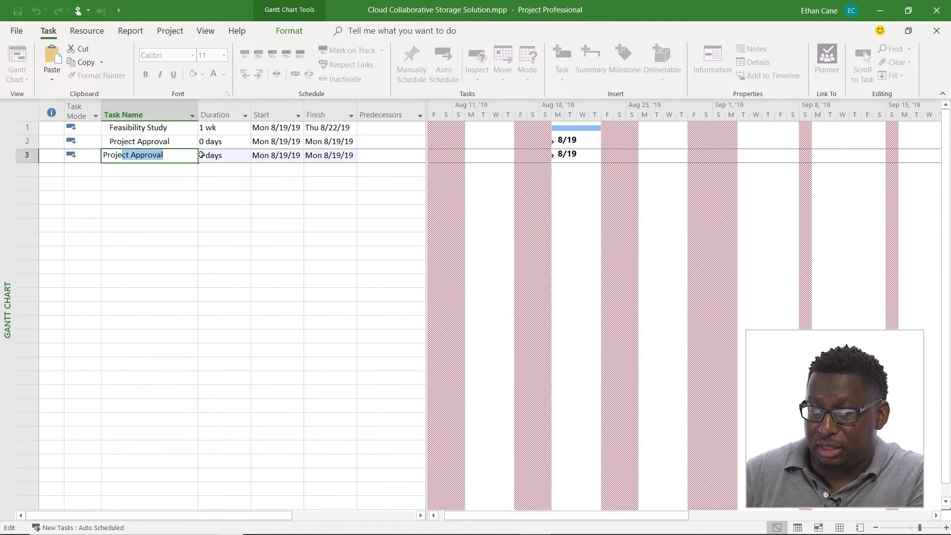
key(Return)
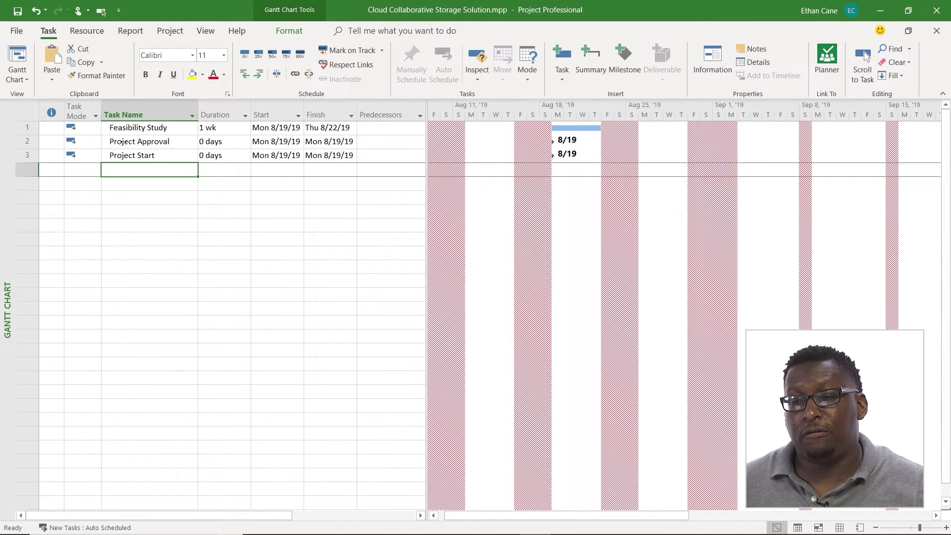
- Insert a blank row above Project Approval and open the task-type list
click(118, 143)
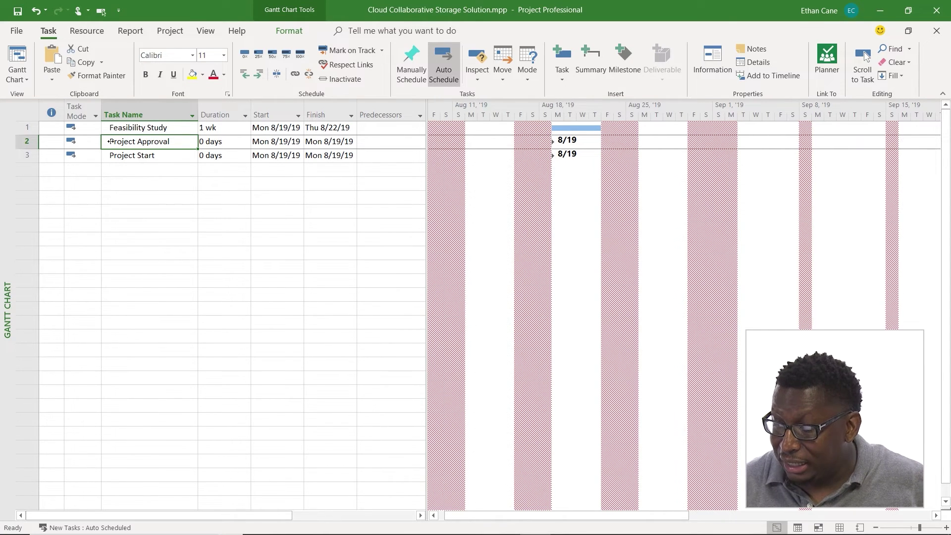
key(Insert)
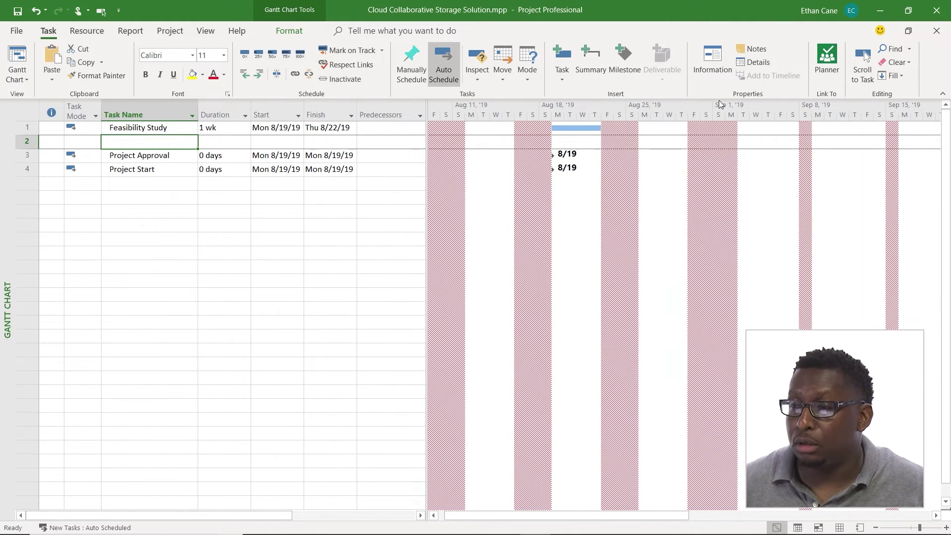
click(564, 80)
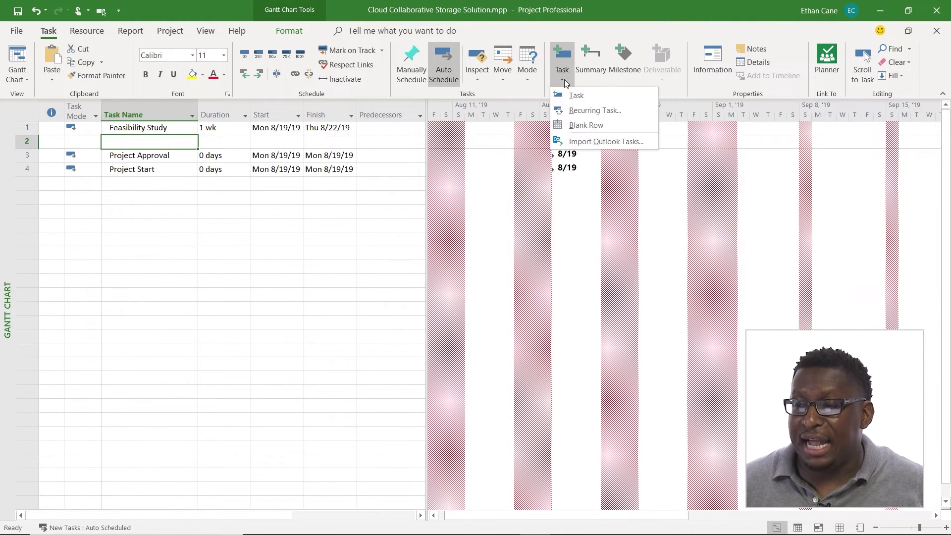
- Add a recurring Project Status Meeting lasting 2 hours, weekly on Mondays
click(578, 111)
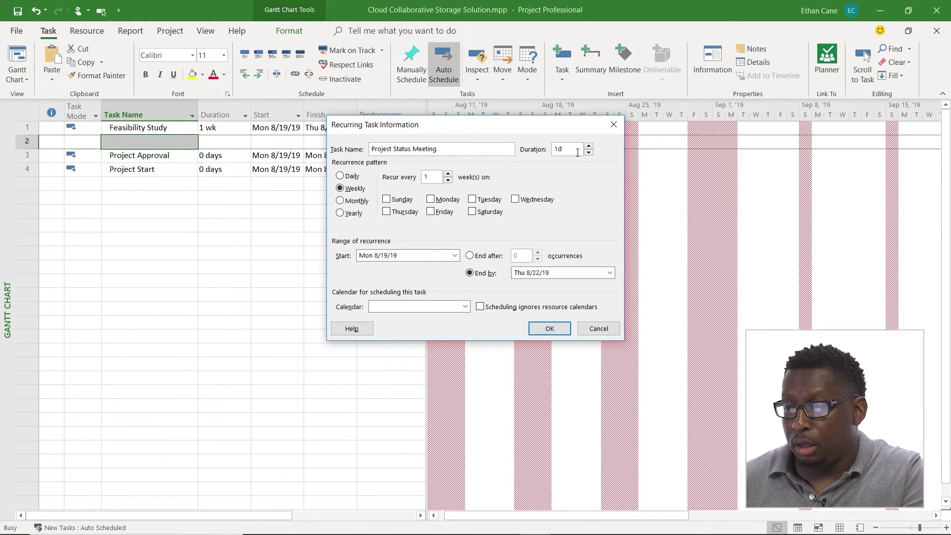
double_click(561, 148)
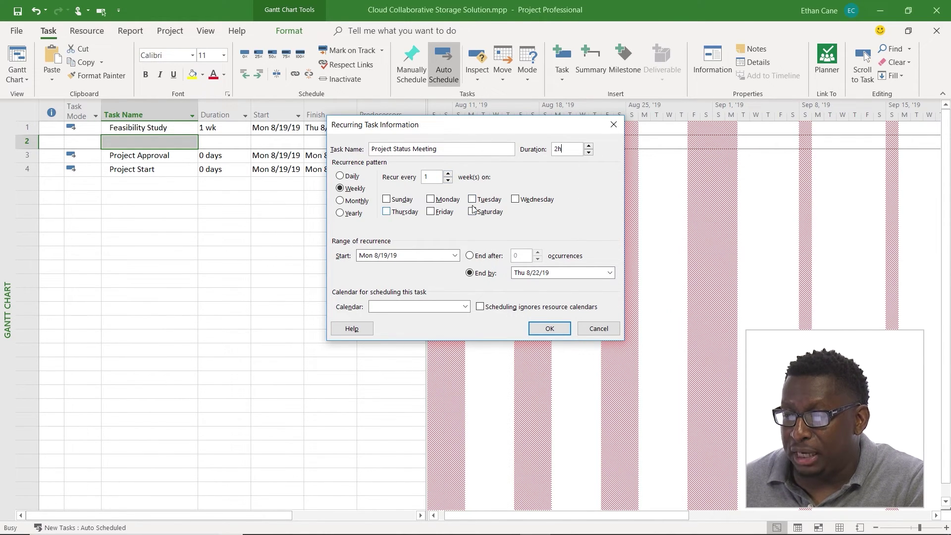
click(431, 200)
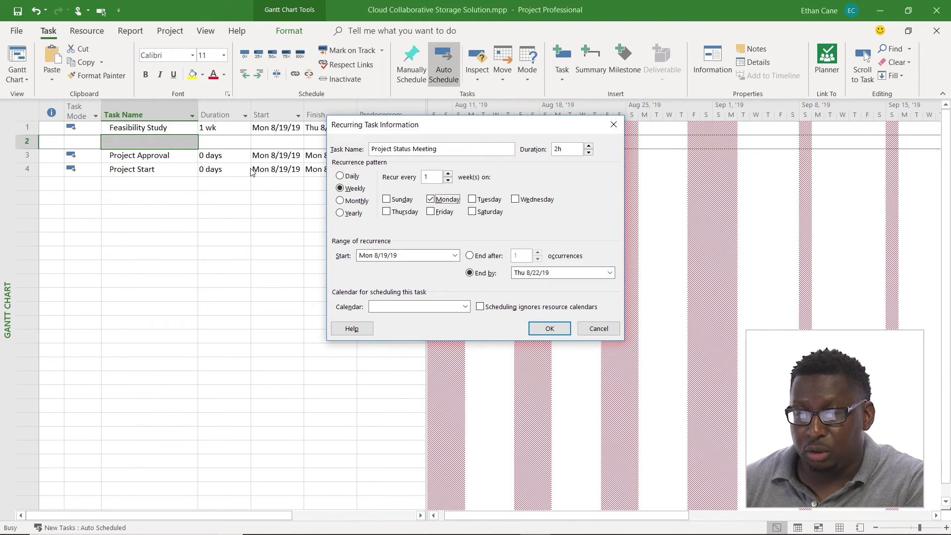
- End the recurrence by 12/31/19 and schedule it on the Arrowmar Working Calendar
click(610, 273)
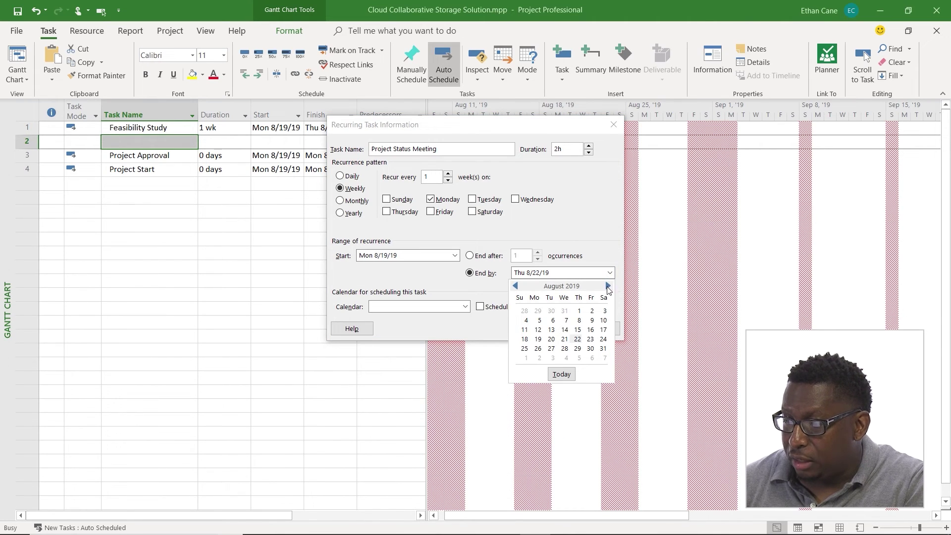
click(608, 286)
click(608, 286)
click(608, 286)
click(608, 286)
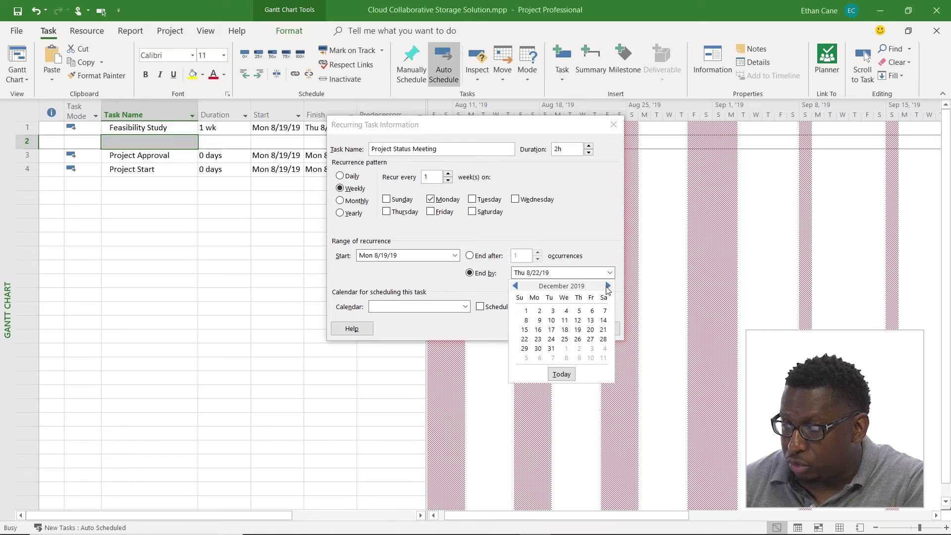
click(608, 286)
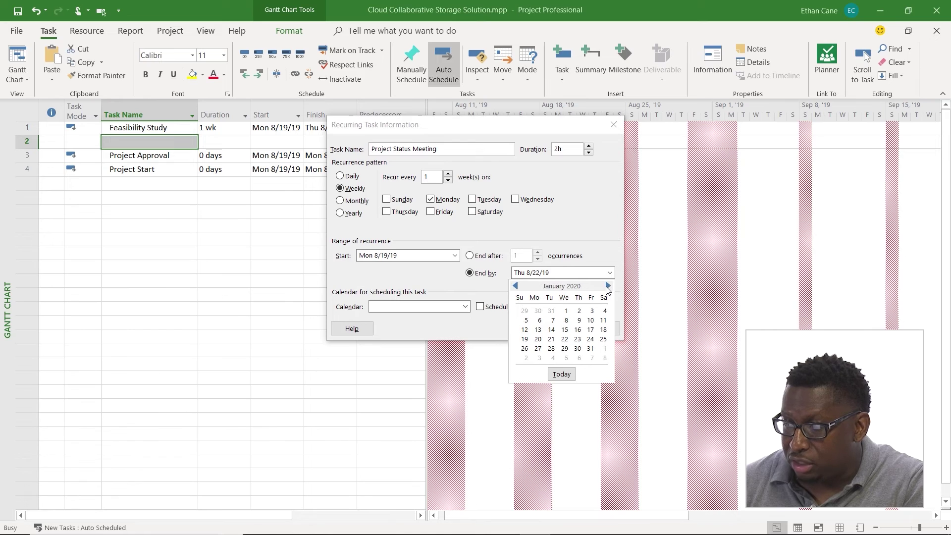
click(552, 311)
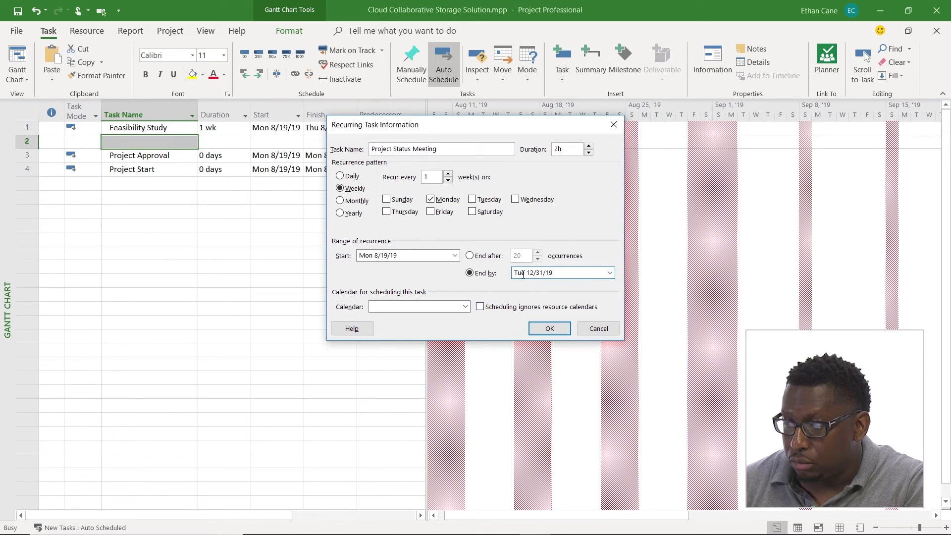
click(465, 307)
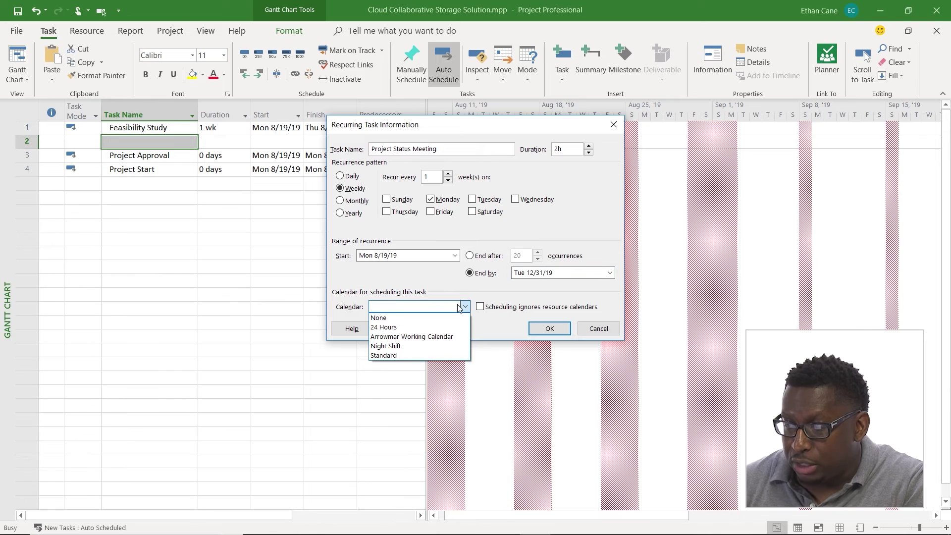
click(437, 335)
- Create the meeting series, reschedule the nonworking occurrence, collapse it, and delete empty row 23
click(549, 329)
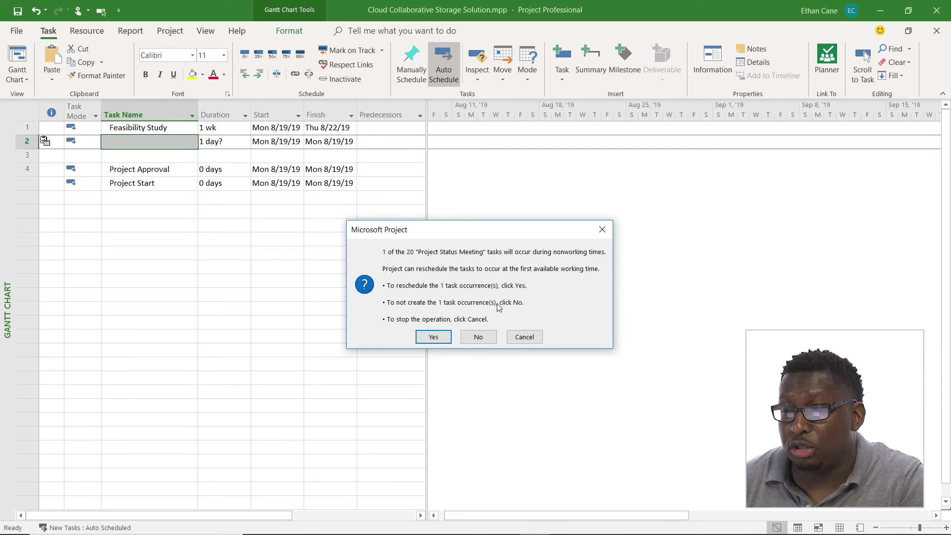
click(432, 338)
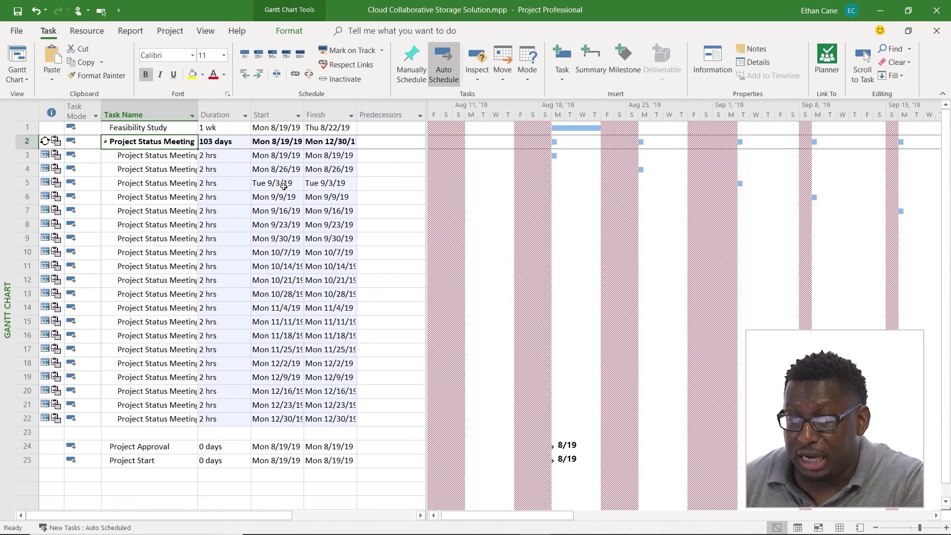
click(106, 142)
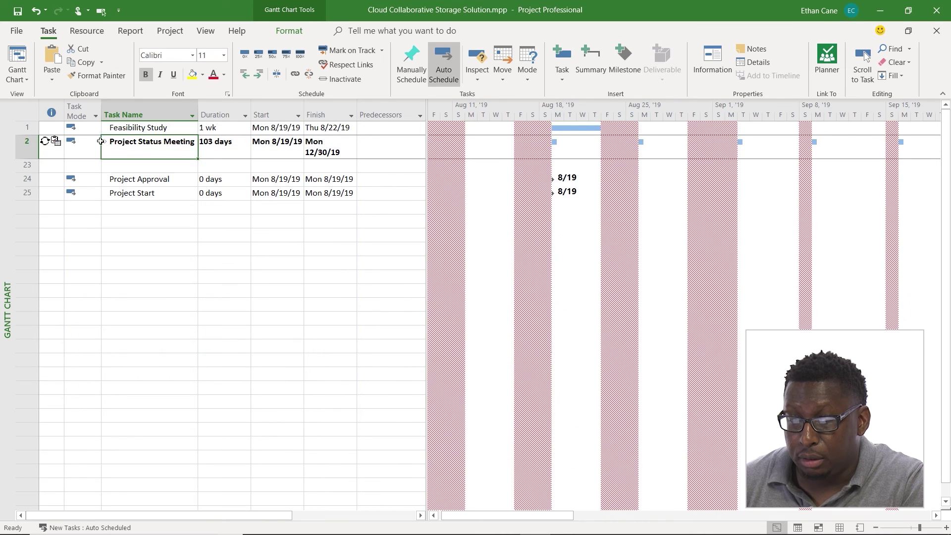
click(27, 165)
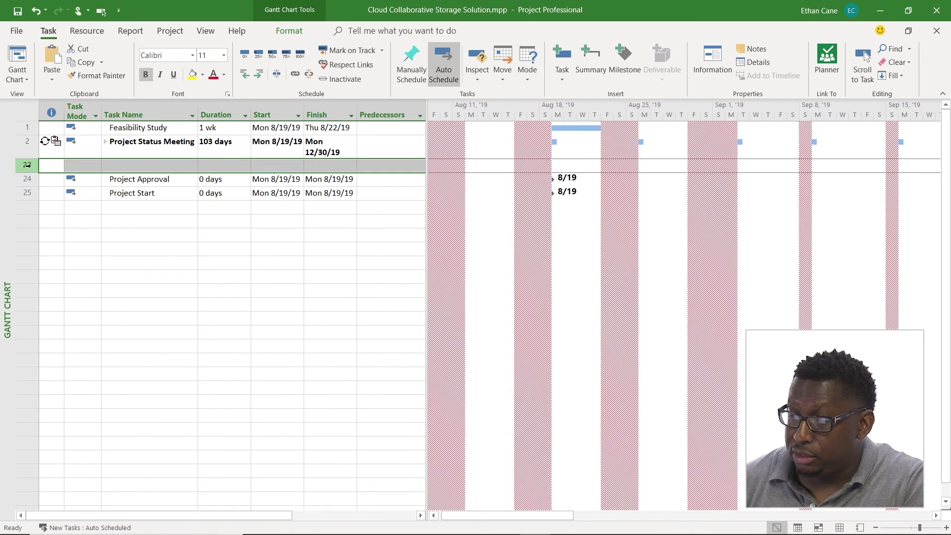
key(Delete)
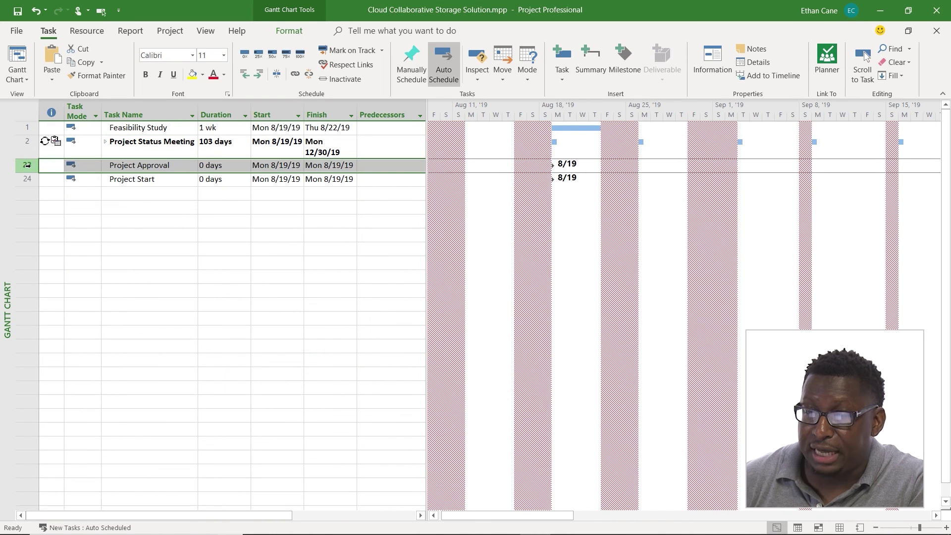
click(171, 193)
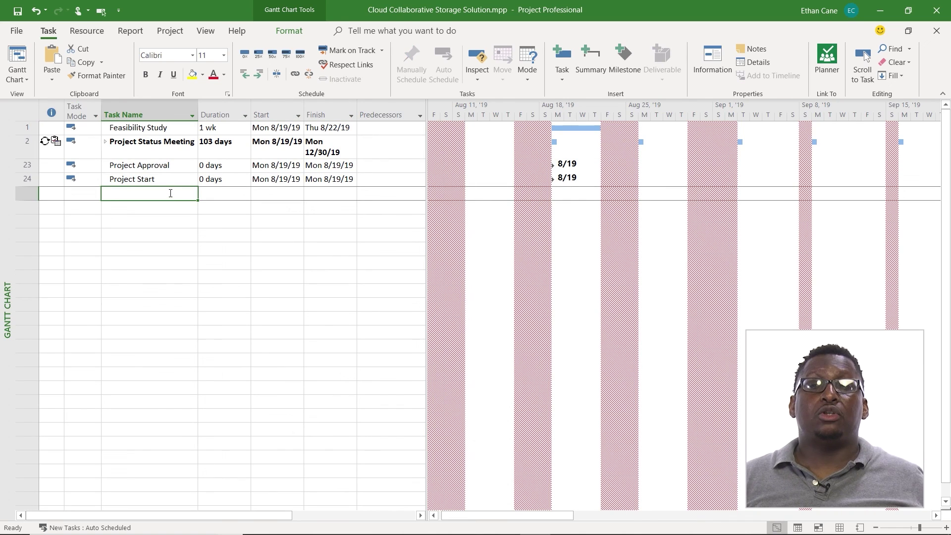